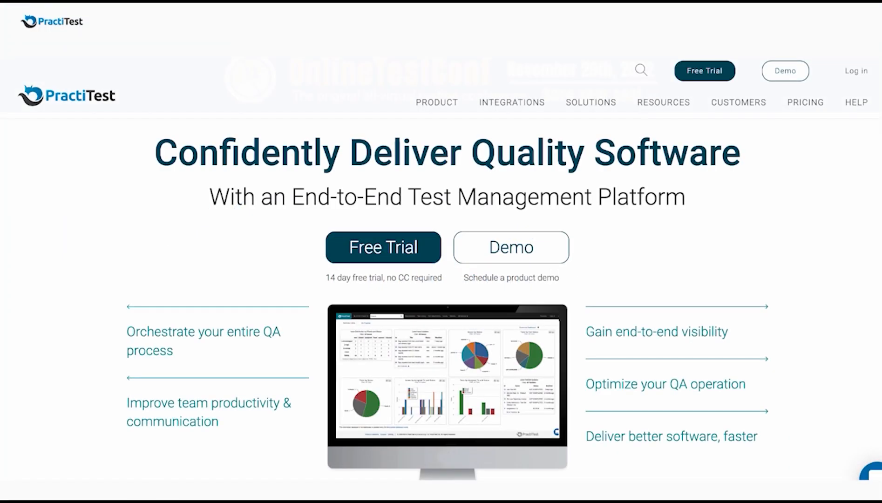
scroll(441, 298, "down", 9)
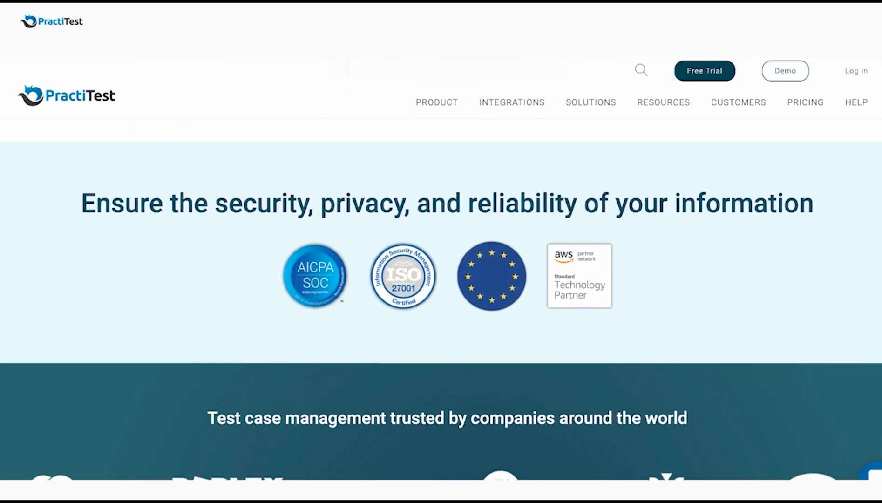
scroll(441, 298, "down", 5)
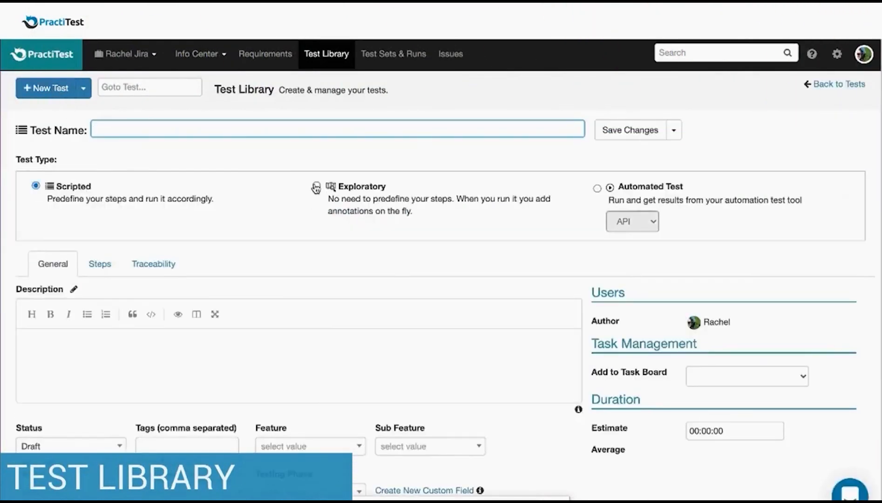
- Set the new test's type to Scripted and name the test Test1
left_click(317, 187)
left_click(597, 188)
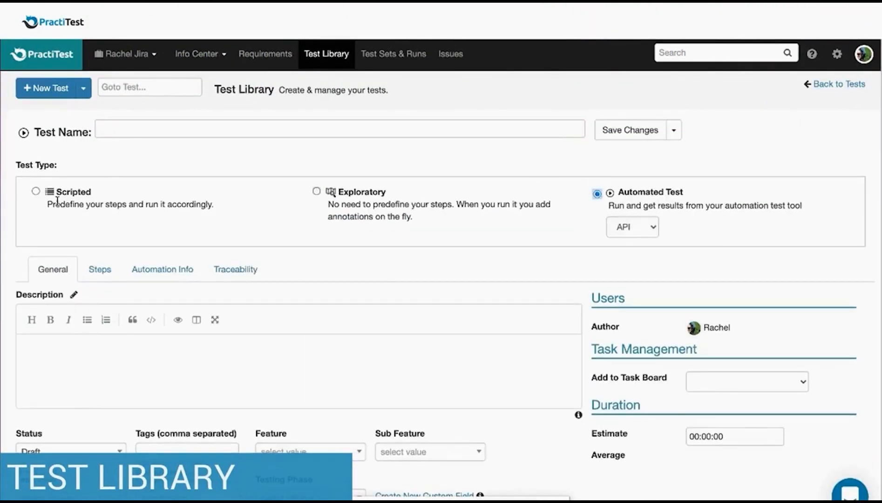
left_click(36, 186)
scroll(39, 194, "down", 1)
left_click(105, 91)
type("Test1")
scroll(108, 186, "down", 1)
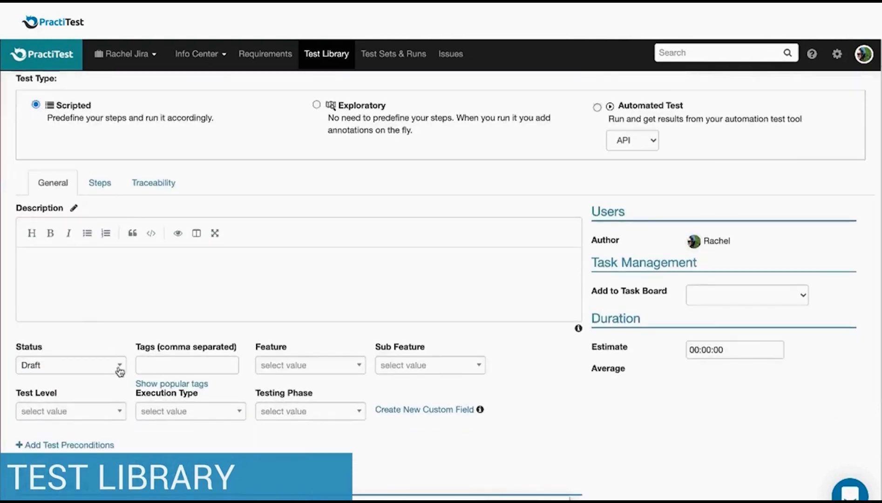
- Set the test's status to Ready and its feature to Feature 1
left_click(120, 369)
left_click(56, 411)
left_click(326, 365)
left_click(326, 405)
scroll(323, 410, "up", 2)
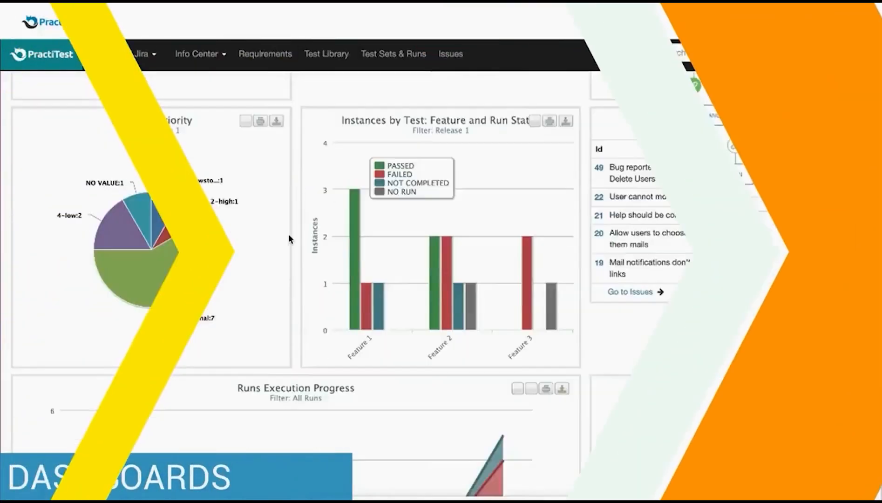
scroll(288, 234, "down", 4)
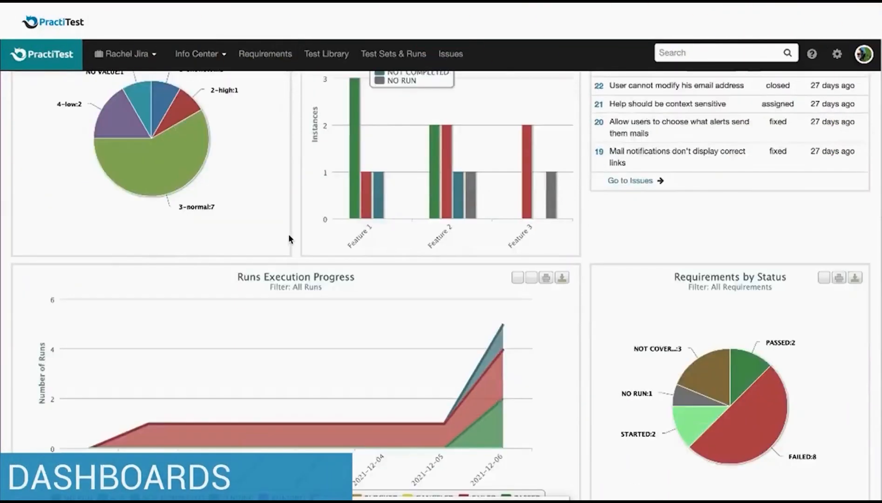
scroll(288, 234, "up", 1)
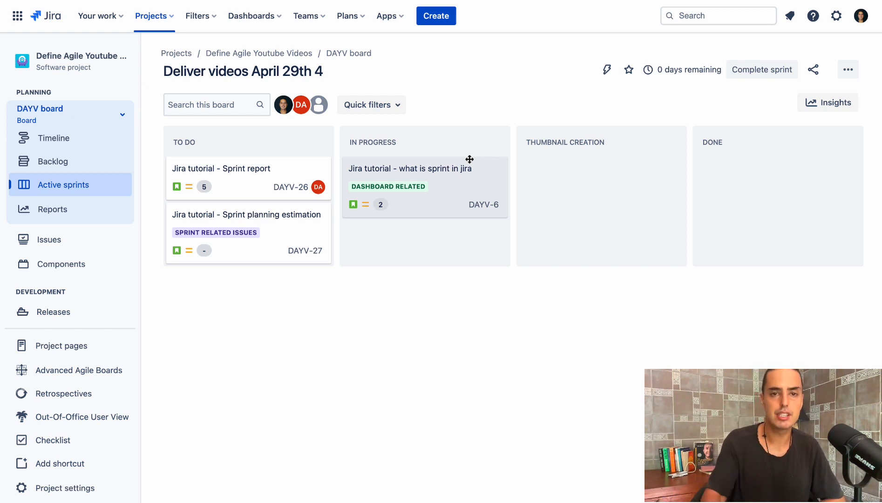
left_click(355, 17)
left_click(557, 59)
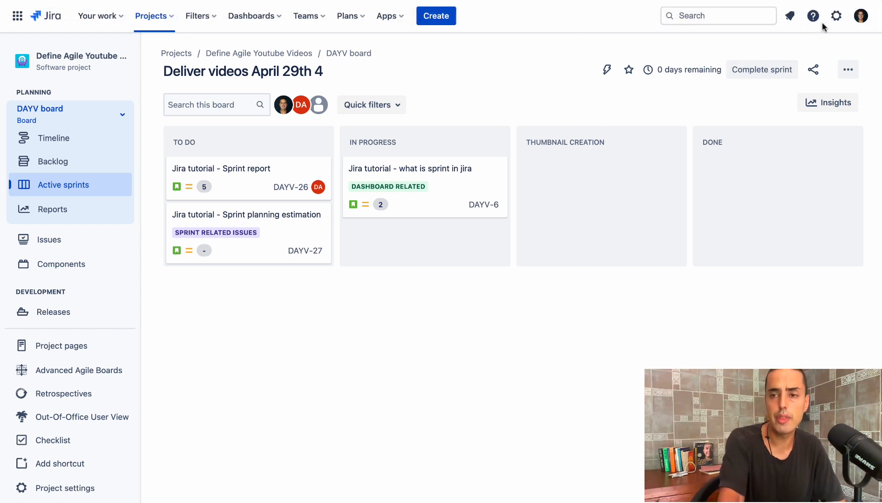
- Add a standard issue type named Initiative in the Jira issue settings
left_click(835, 17)
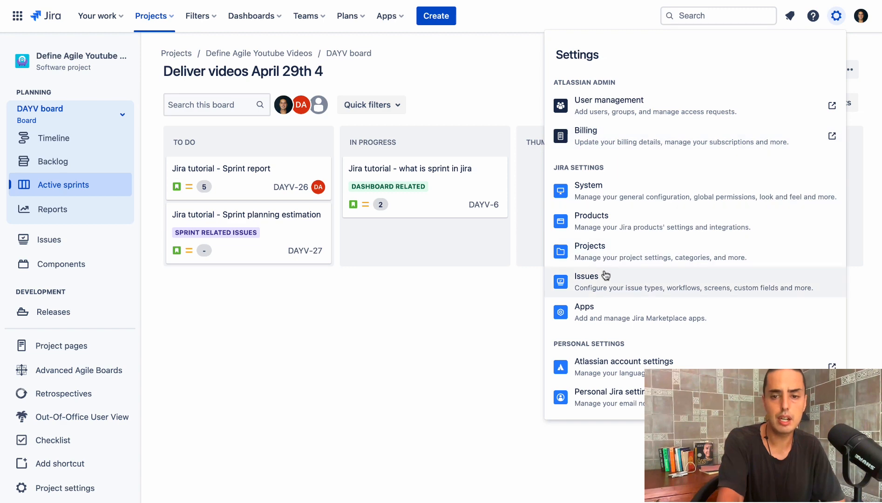
left_click(604, 285)
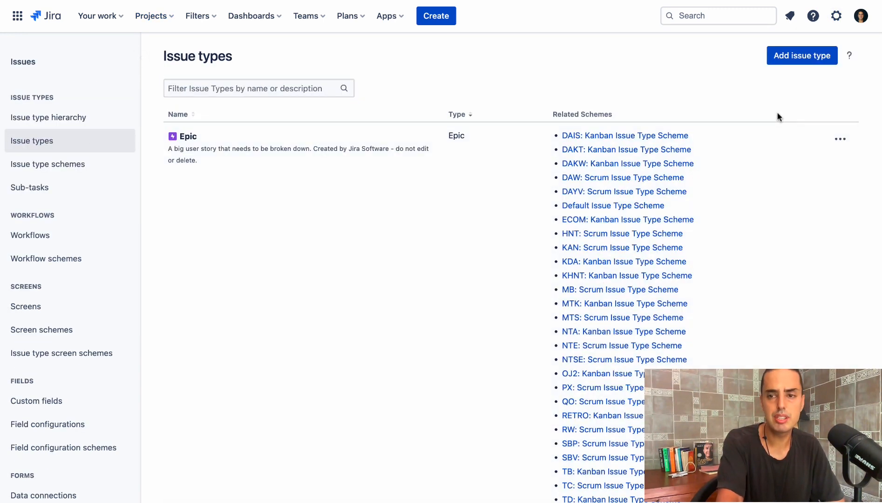
left_click(793, 63)
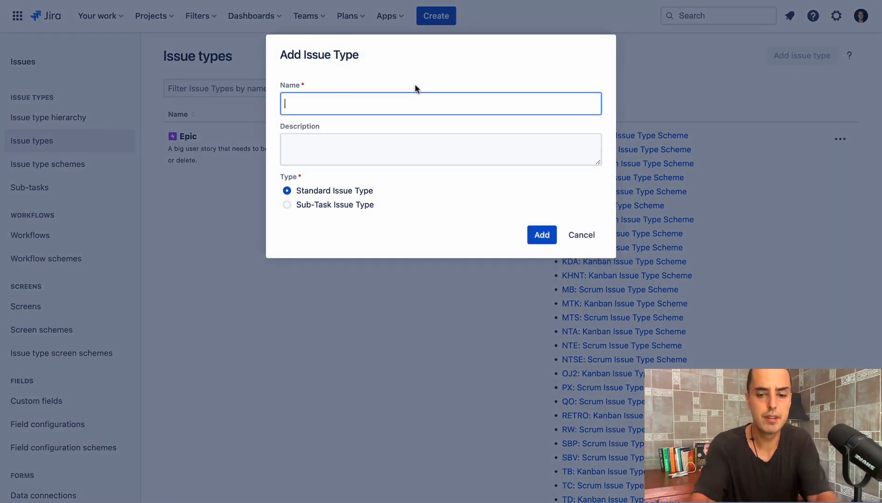
type("Initiativ")
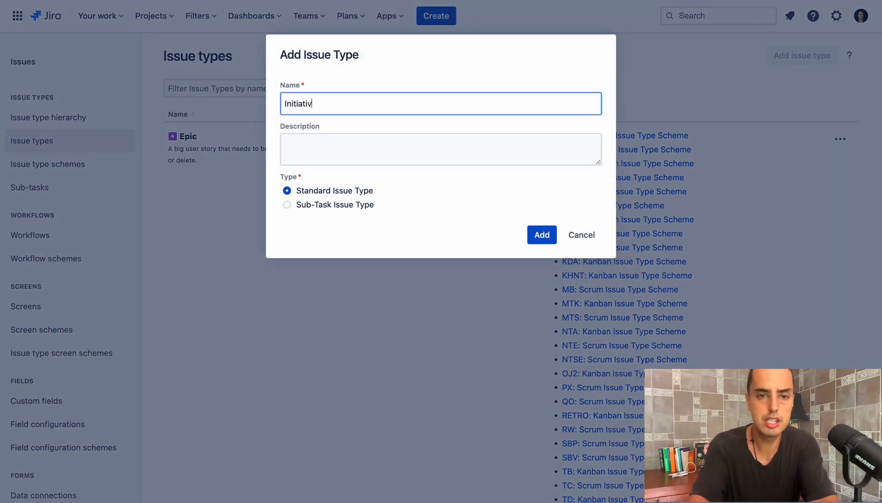
type("e")
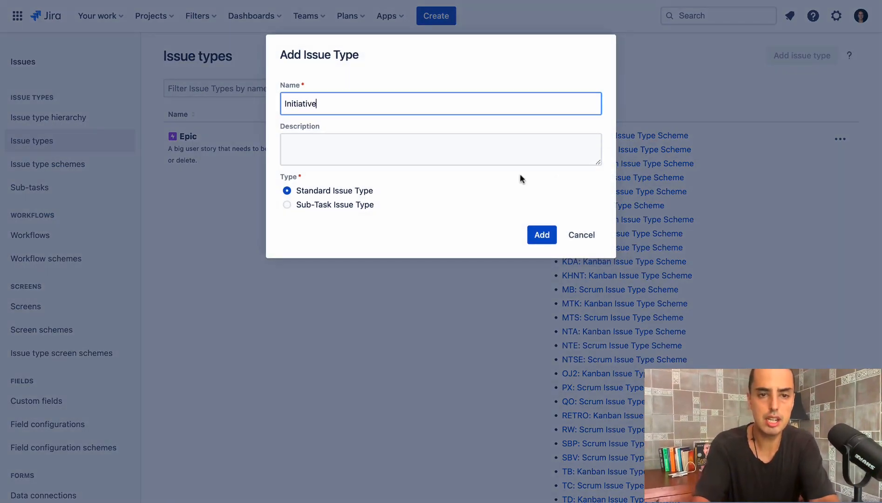
left_click(542, 234)
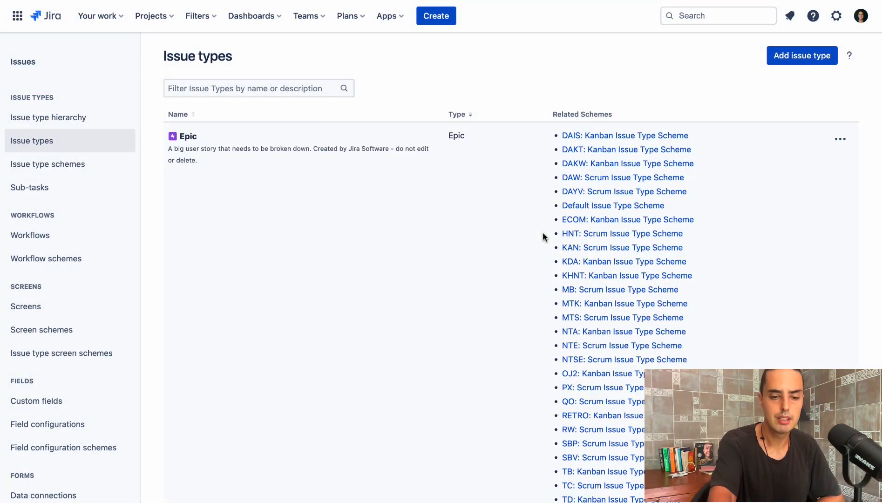
- Filter the issue types by "init" and look up the Define Agile Youtube Videos project's key in the project list
left_click(214, 89)
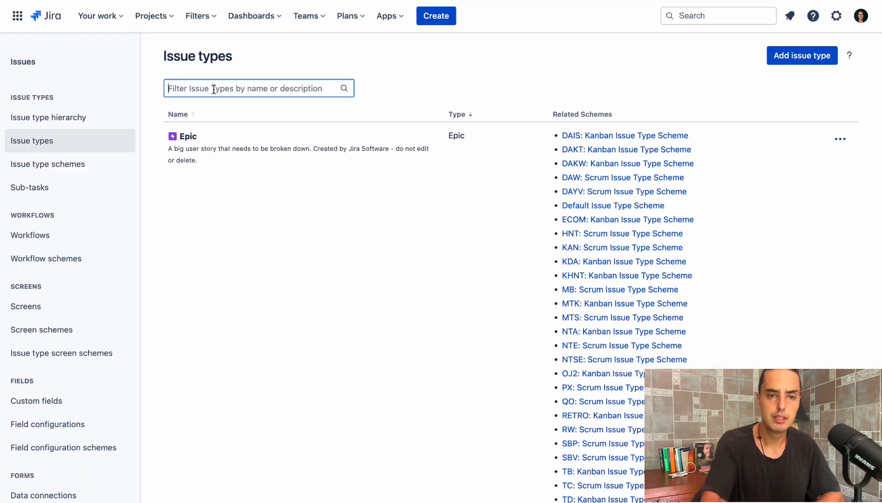
type("init")
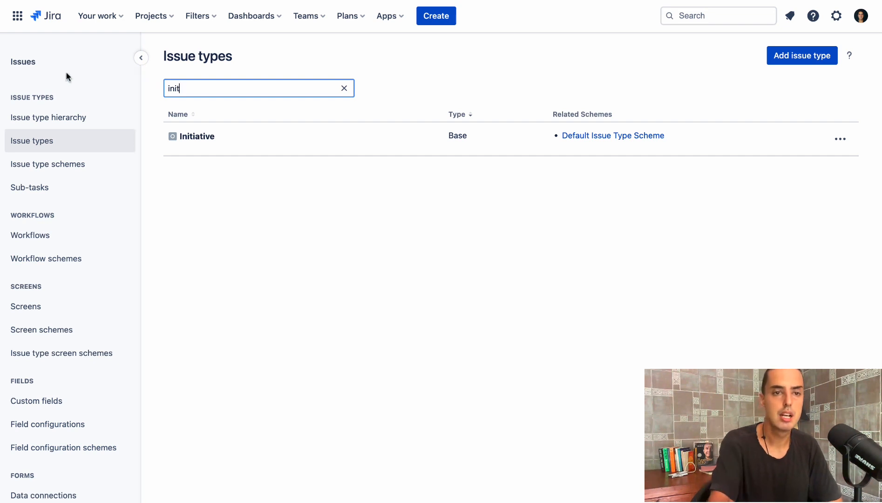
left_click(158, 22)
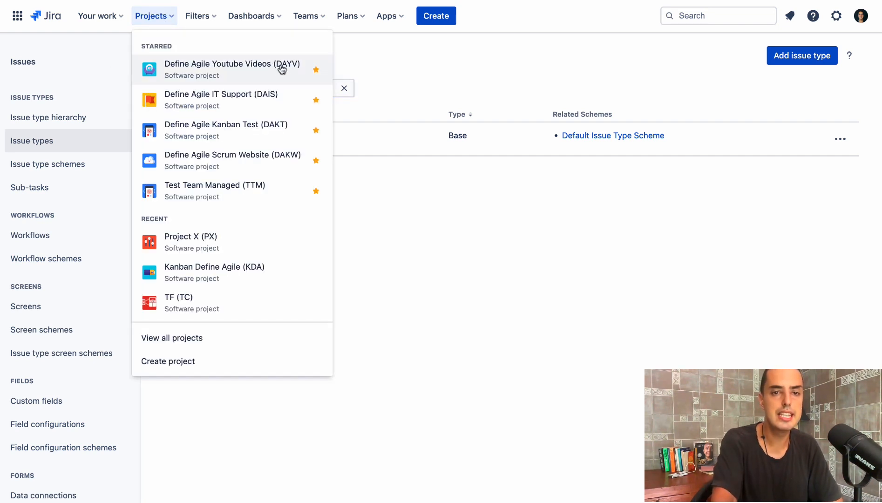
left_click(455, 206)
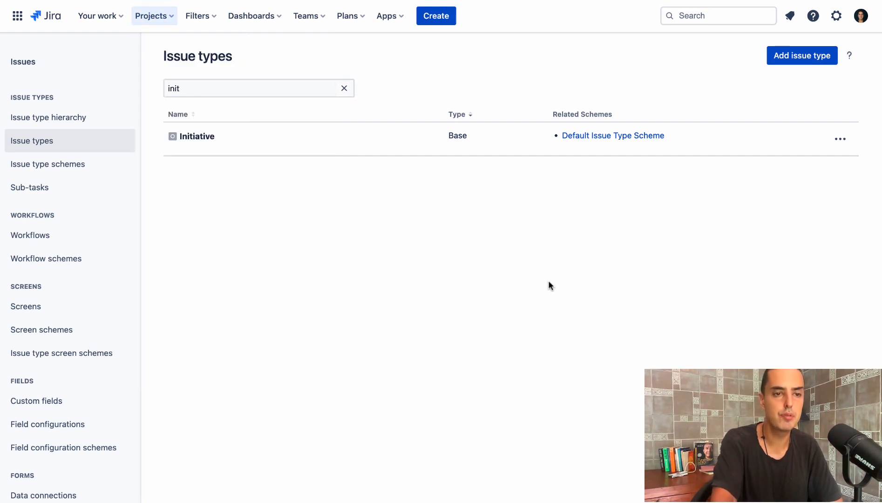
- Filter the issue type schemes by DAYV and open the DAYV: Scrum Issue Type Scheme for editing
left_click(74, 165)
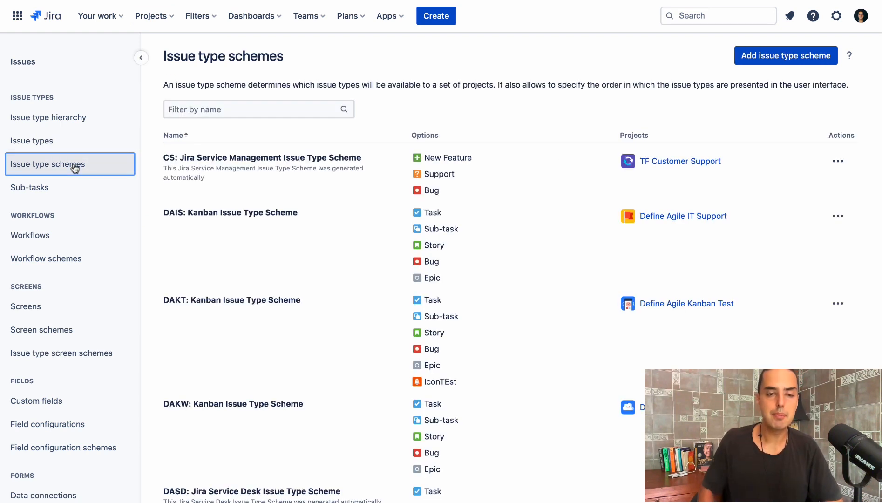
left_click(202, 109)
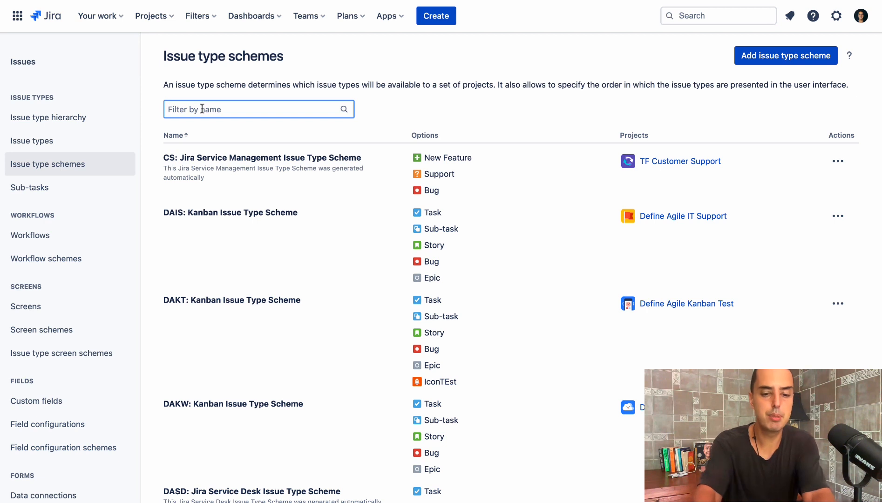
type("DAYV")
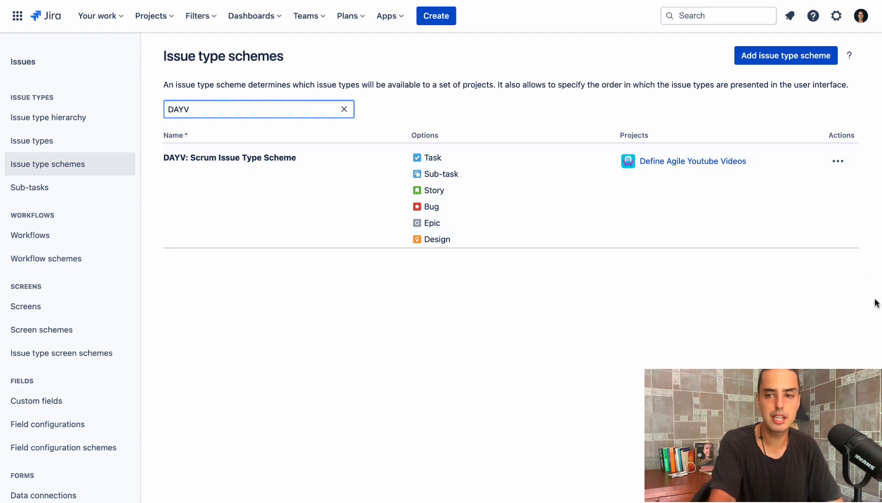
left_click(837, 161)
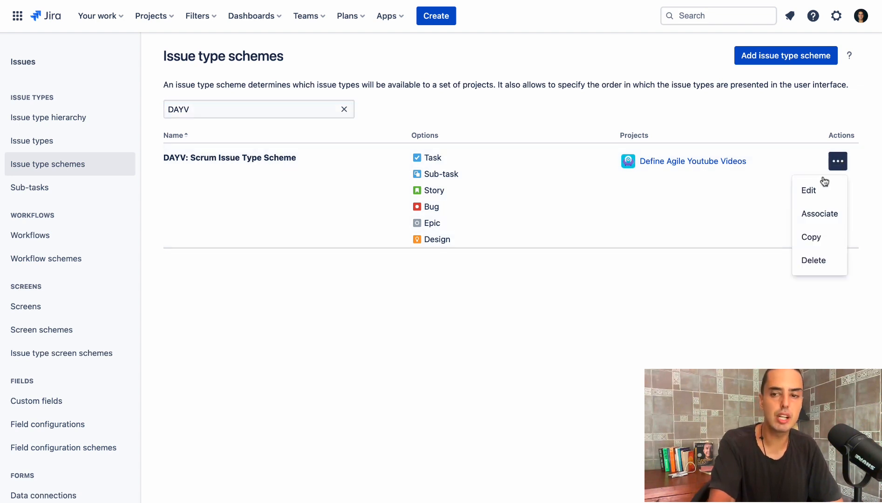
left_click(813, 193)
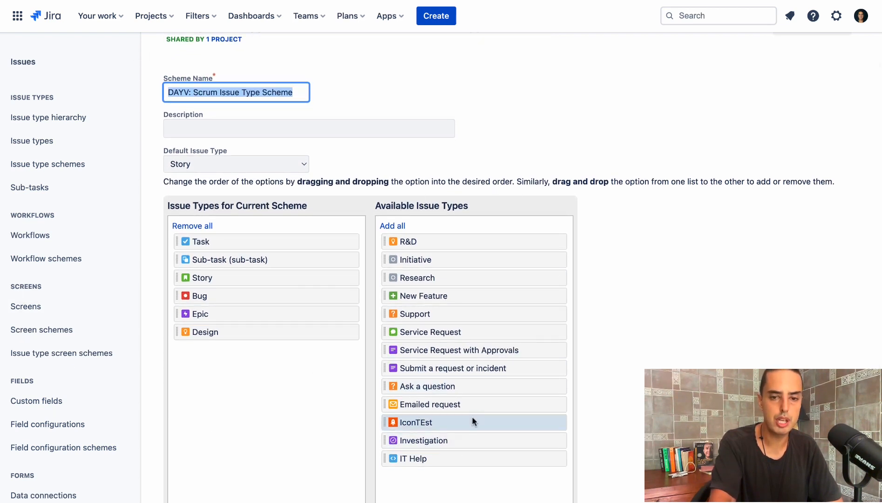
- Add the Initiative issue type to the end of the current scheme's issue types and save the scheme
left_click_drag(405, 258, 211, 370)
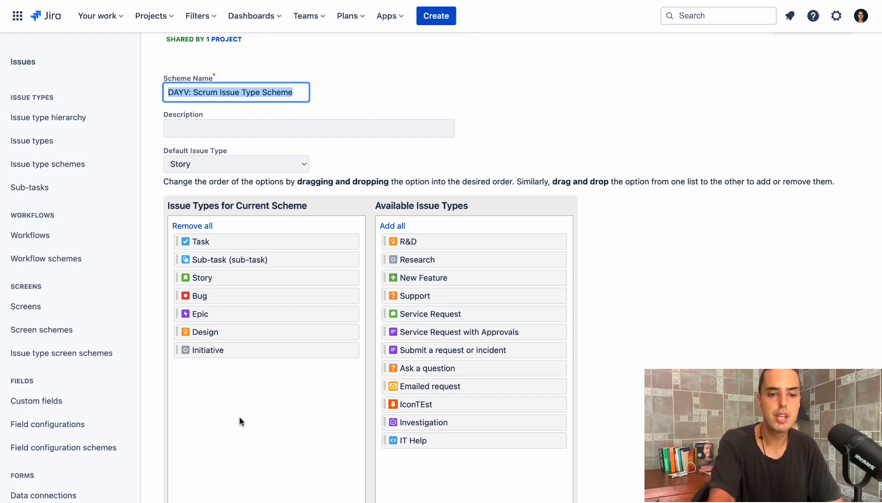
scroll(239, 417, "down", 1)
left_click(179, 501)
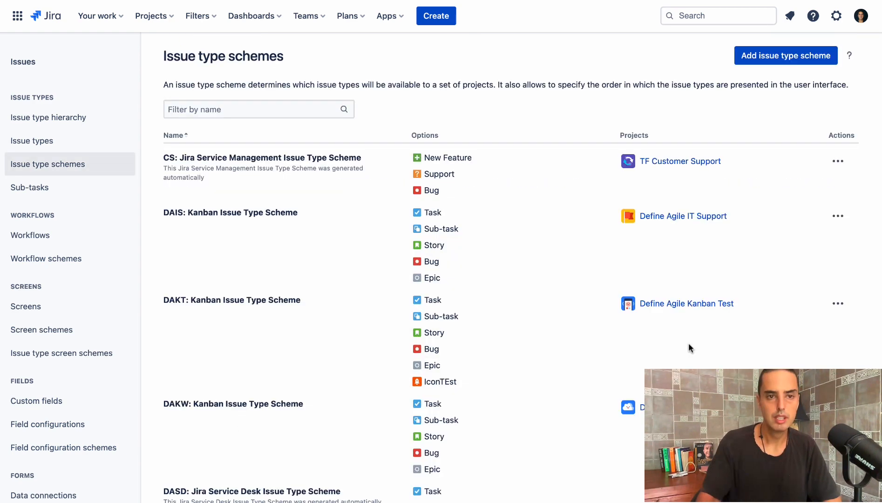
- Start a new issue in the Define Agile Youtube Videos project with Initiative as its issue type
left_click(153, 17)
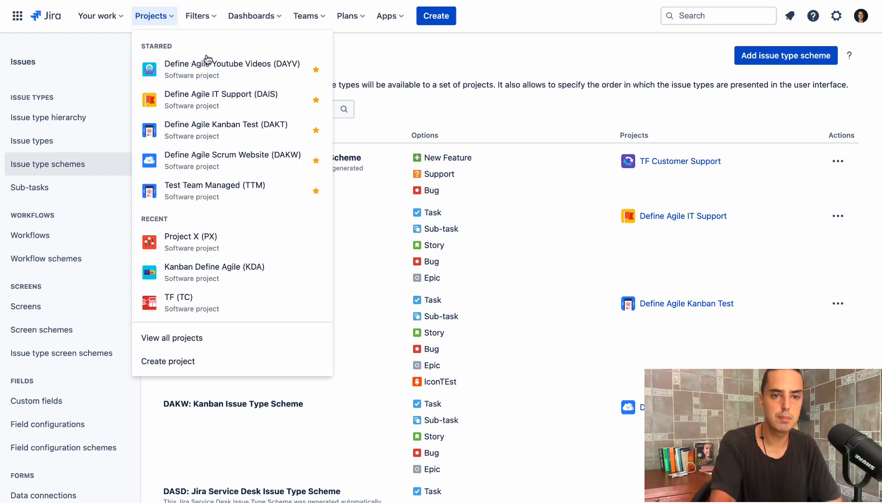
left_click(218, 69)
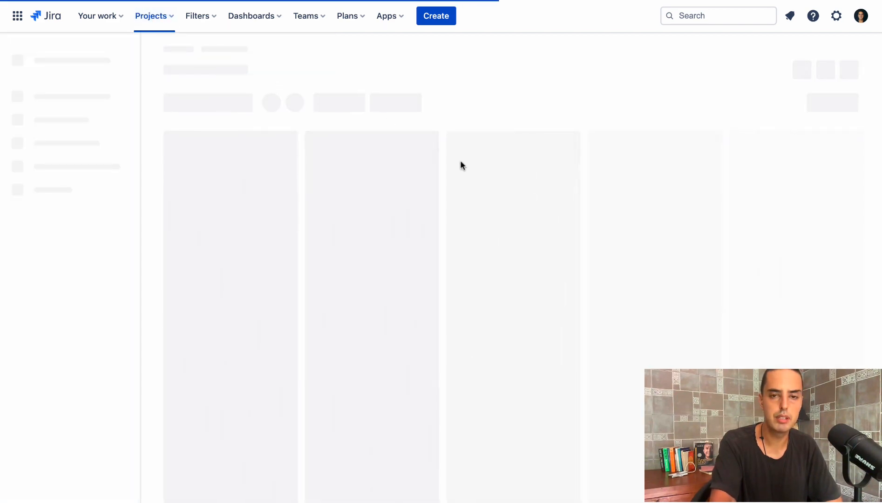
left_click(438, 16)
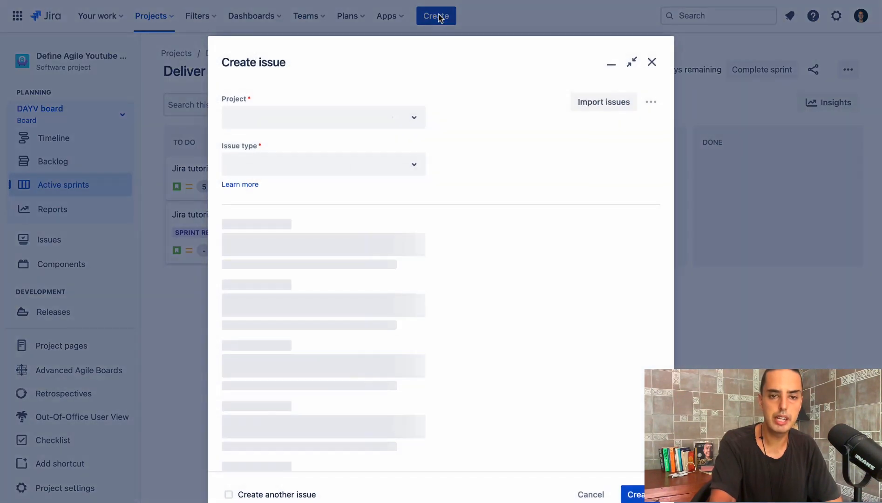
left_click(377, 162)
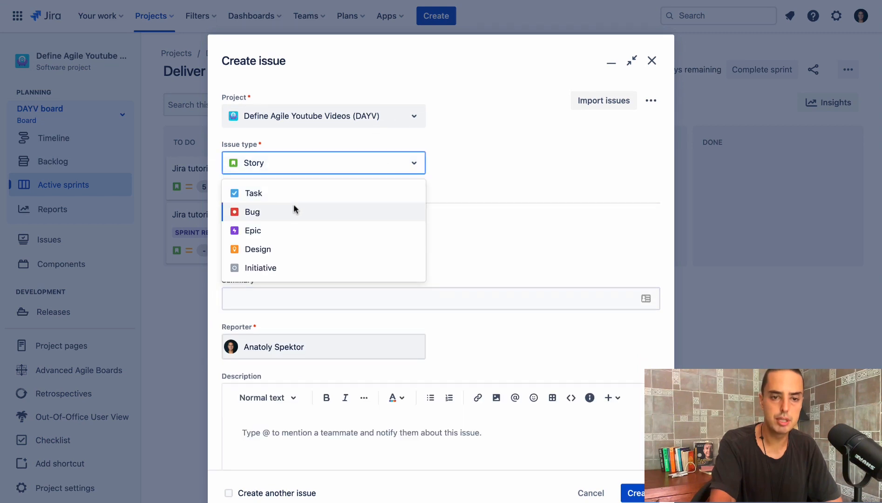
left_click(263, 268)
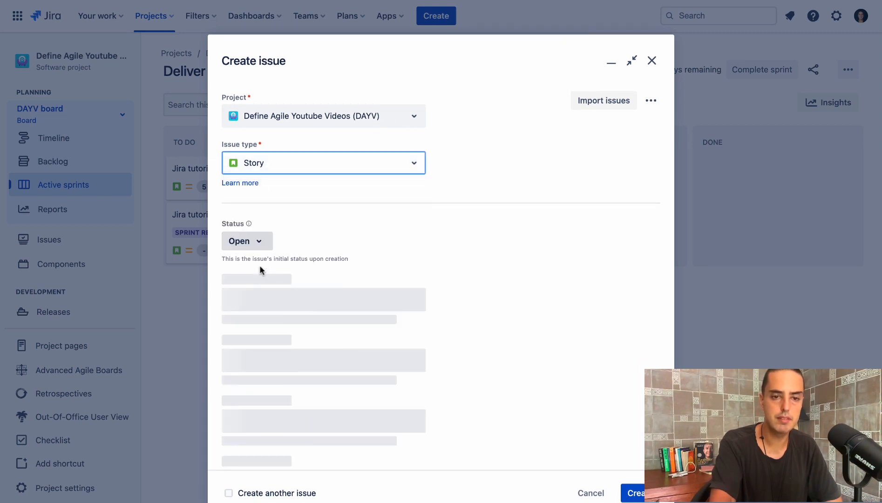
- Enter "My first intiative" as the issue's summary and create the issue
left_click(246, 297)
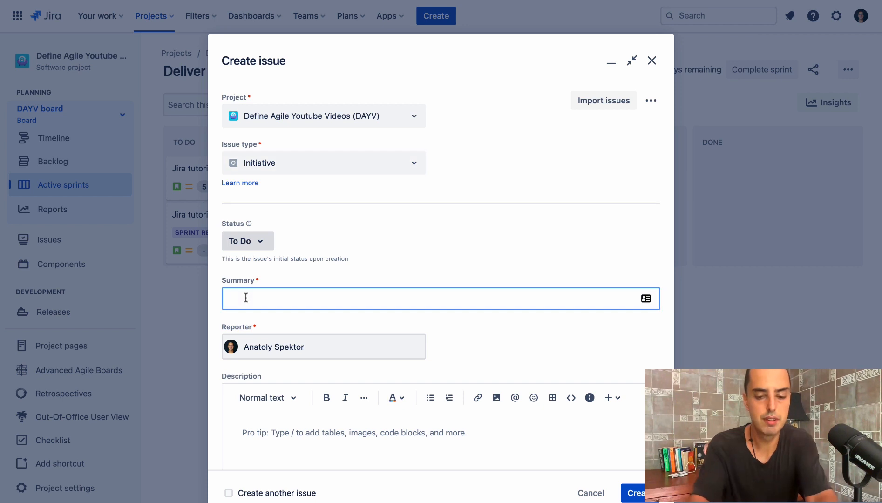
type("s")
key("BackSpace")
type("My firs")
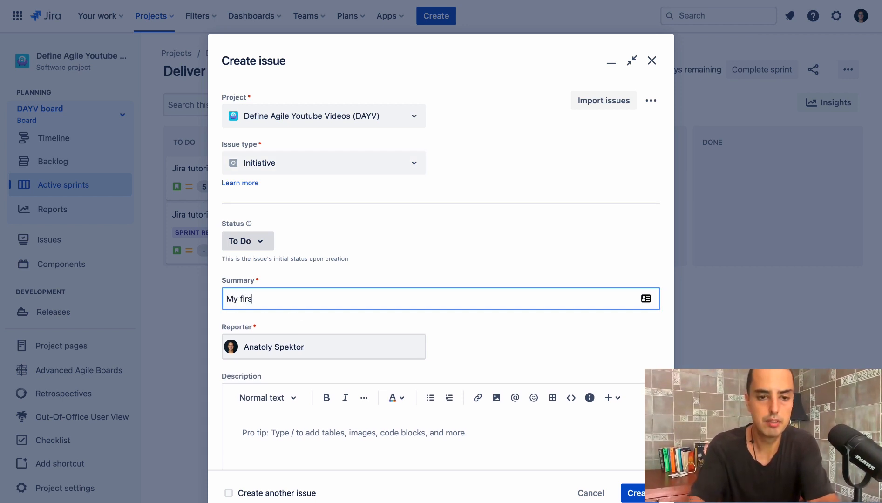
type("t intiative")
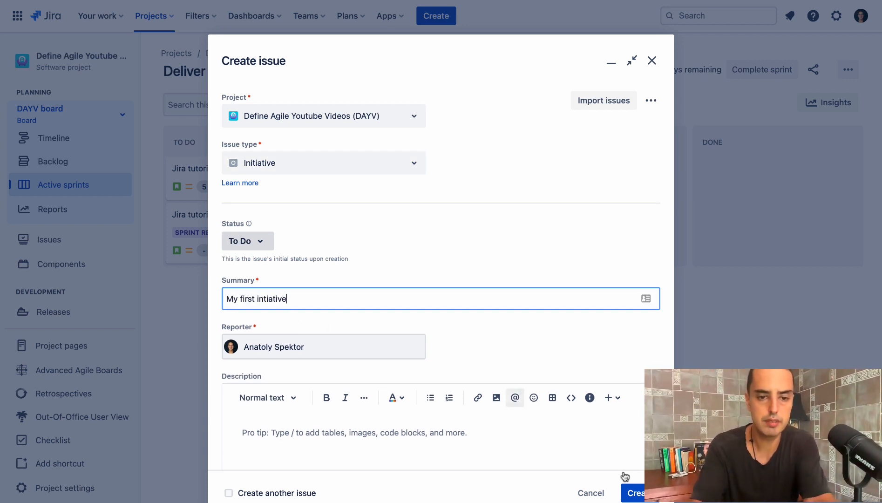
left_click(632, 492)
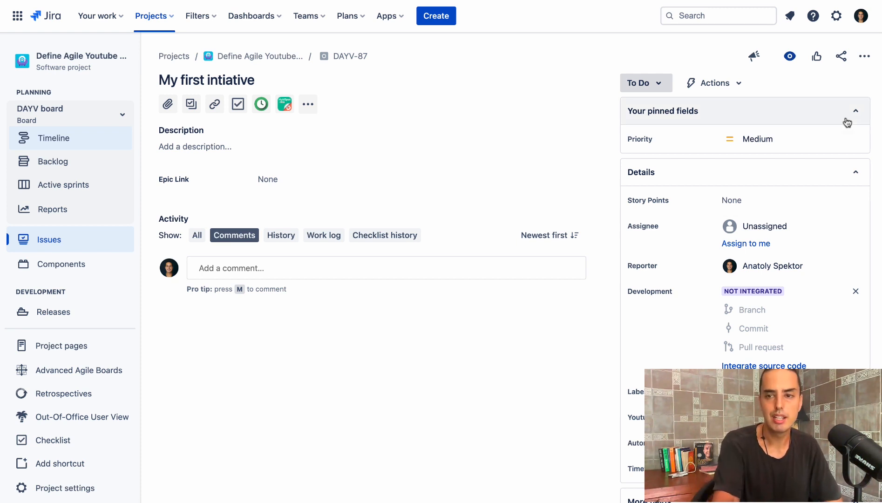
- In the issue type hierarchy settings, create a new level above Epic and name it Initiative
left_click(836, 16)
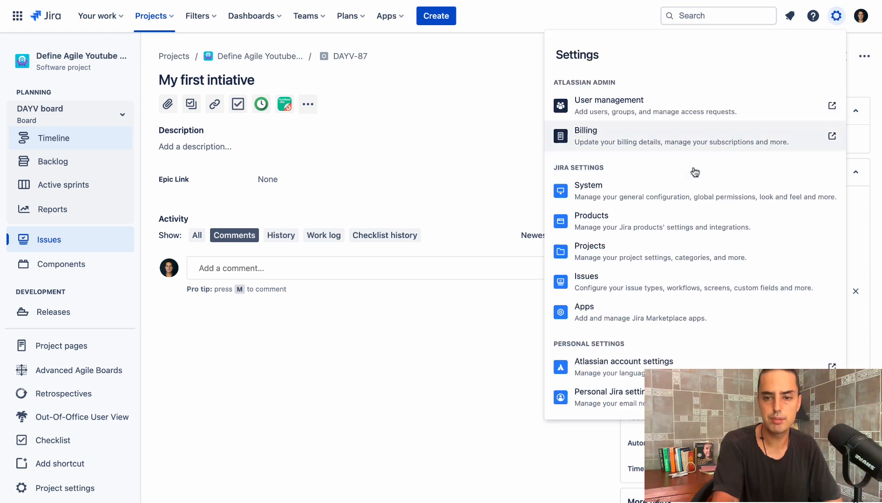
left_click(655, 277)
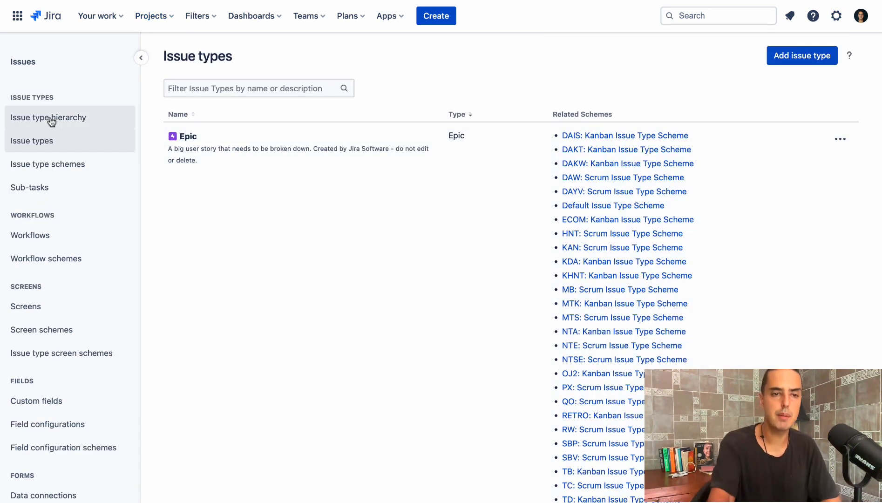
left_click(51, 120)
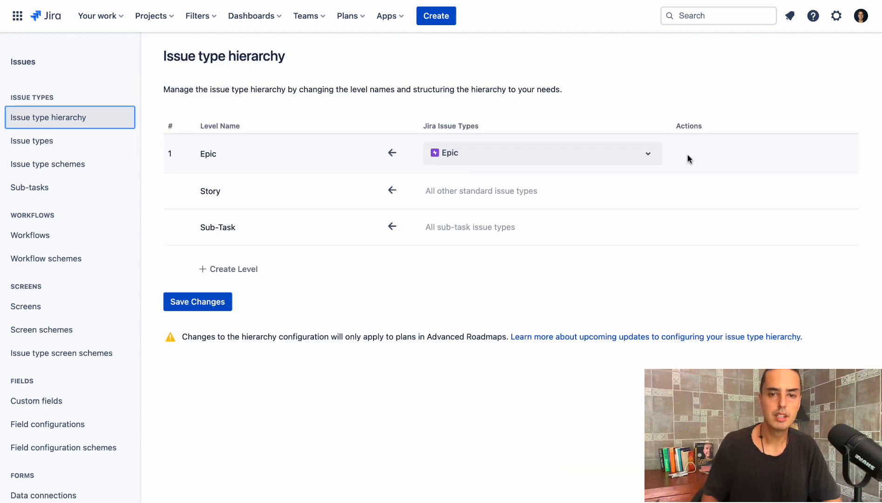
left_click(256, 268)
left_click(235, 158)
type("Intiative")
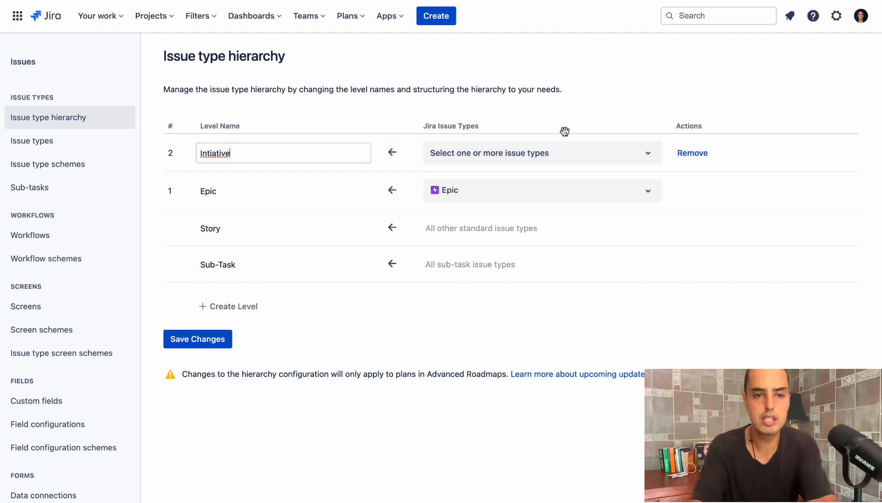
left_click(210, 138)
double_click(214, 154)
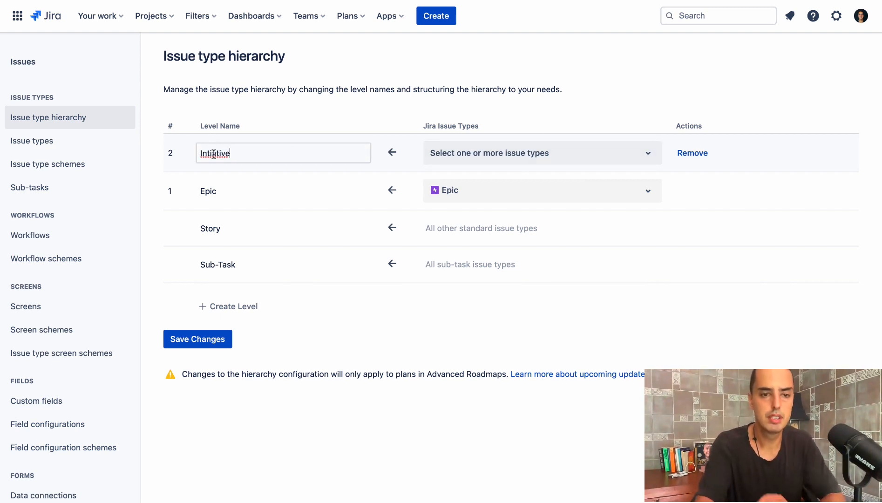
right_click(214, 154)
left_click(230, 160)
- Assign the Initiative issue type to the new Initiative level and save the hierarchy changes
left_click(512, 154)
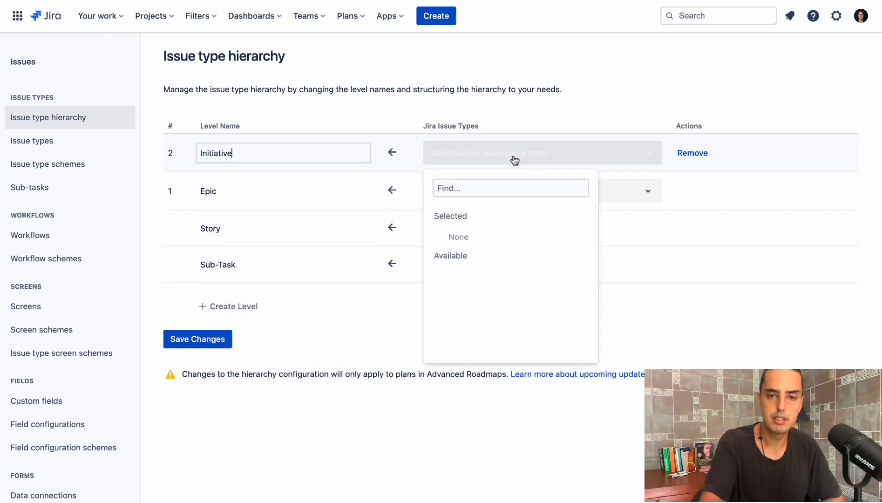
left_click(482, 188)
type("in")
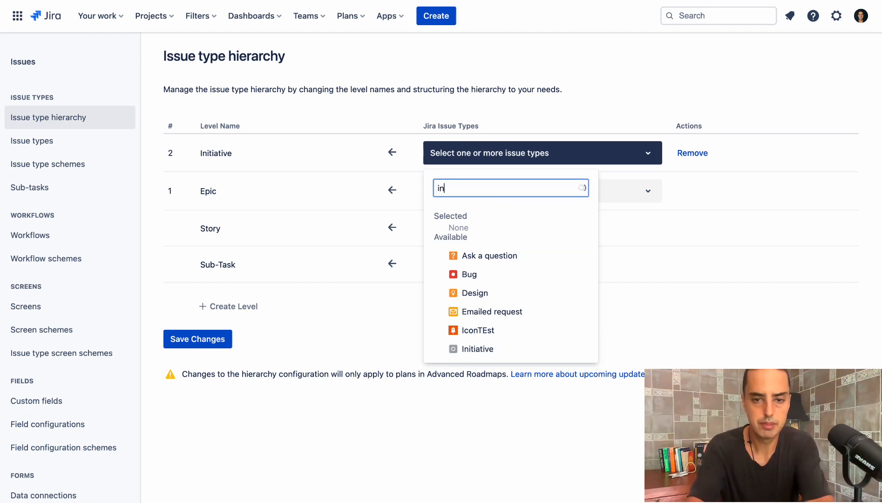
left_click(498, 255)
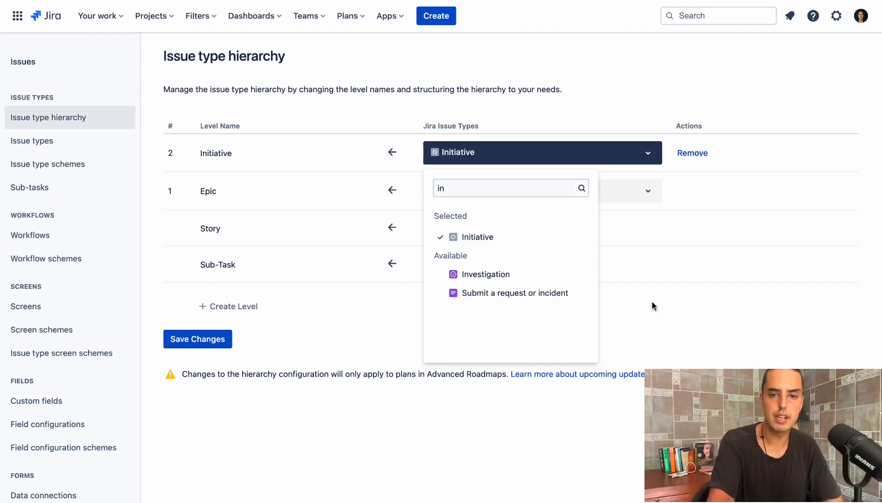
left_click(713, 314)
left_click(203, 344)
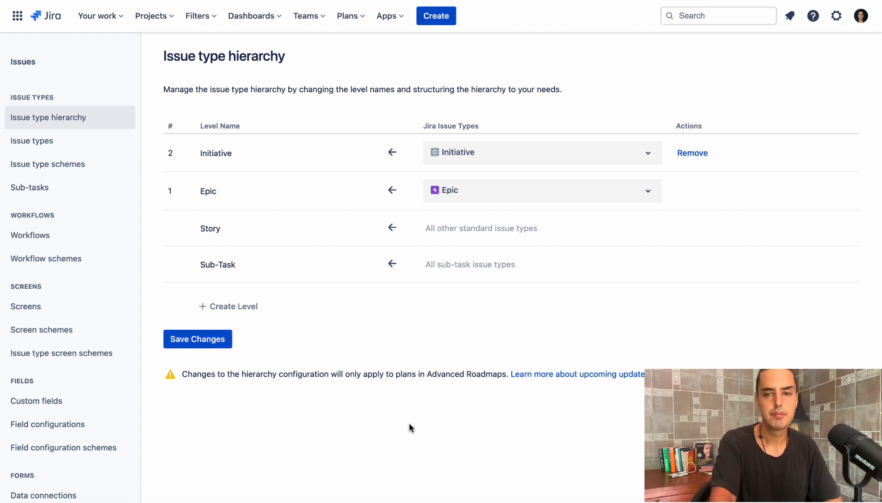
- In the Define Agile Youtube Videos project, open the Dashboard Related epic through the DAYV-6 issue
left_click(152, 18)
left_click(226, 83)
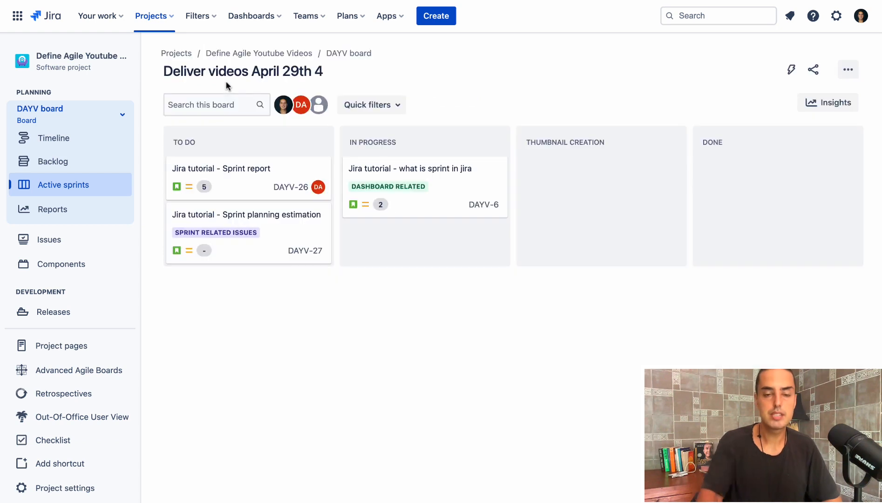
left_click(415, 183)
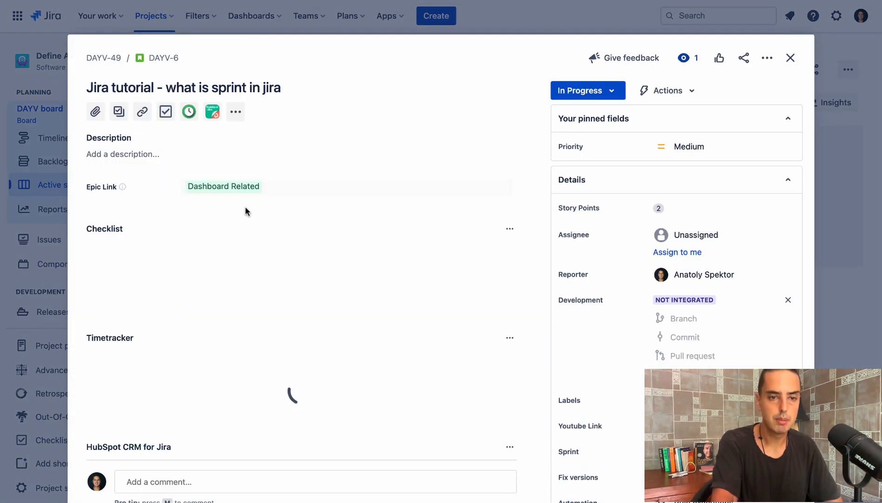
left_click(229, 191)
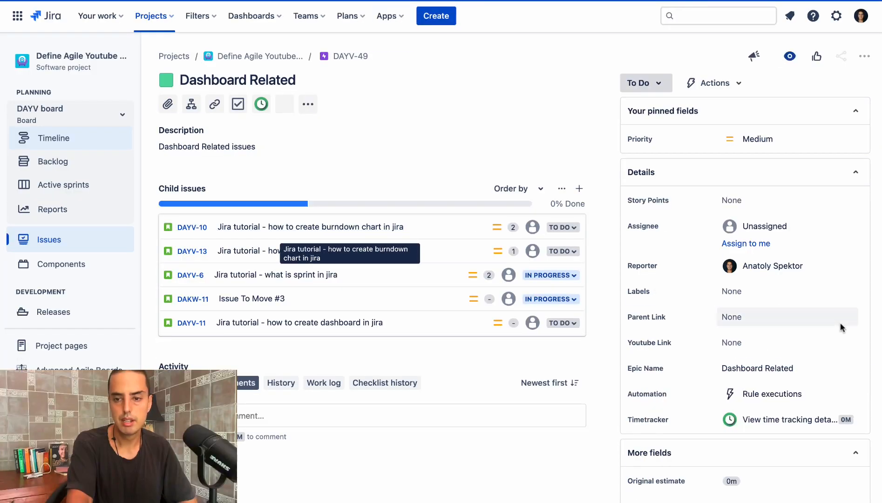
- Set the Dashboard Related epic's Parent Link to DAYV-87 My first intiative
scroll(745, 338, "down", 3)
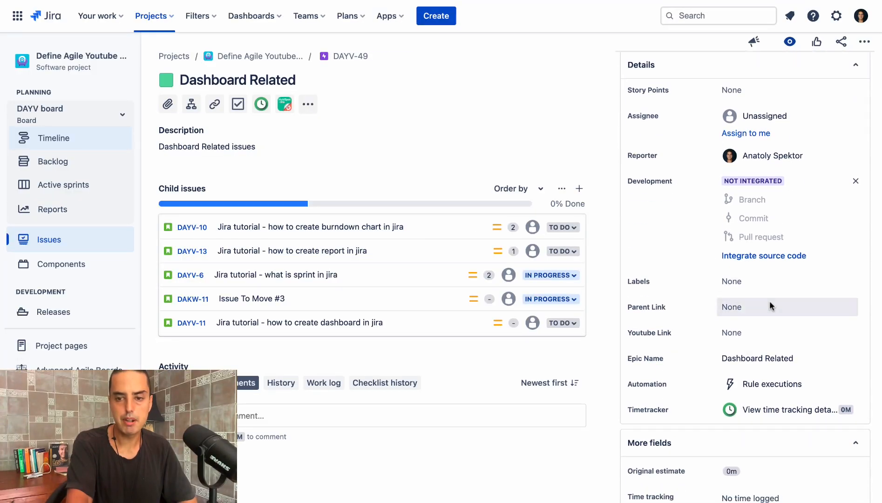
left_click(732, 301)
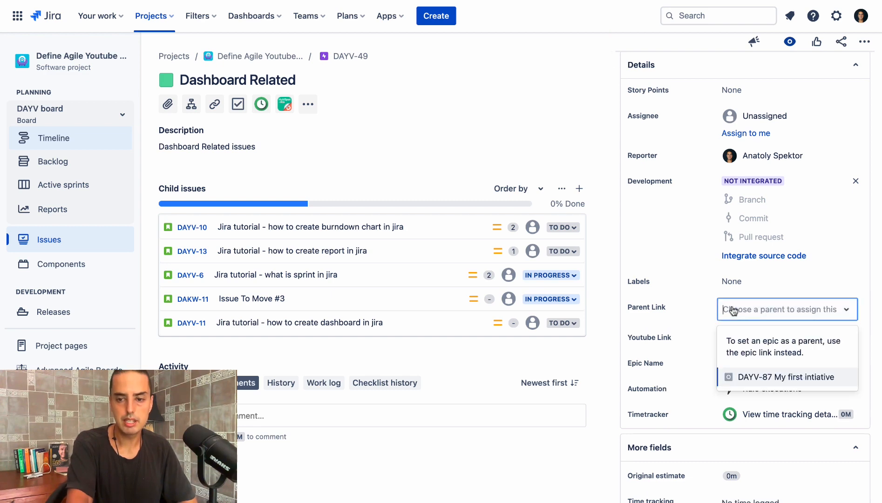
left_click(730, 377)
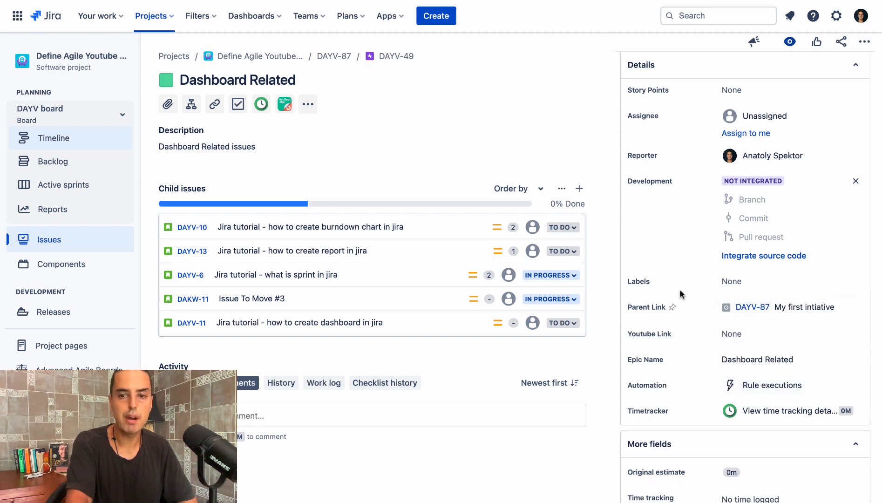
- Open the field configuration from the Dashboard Related epic and check its screen's fields for Parent Link
scroll(750, 319, "down", 3)
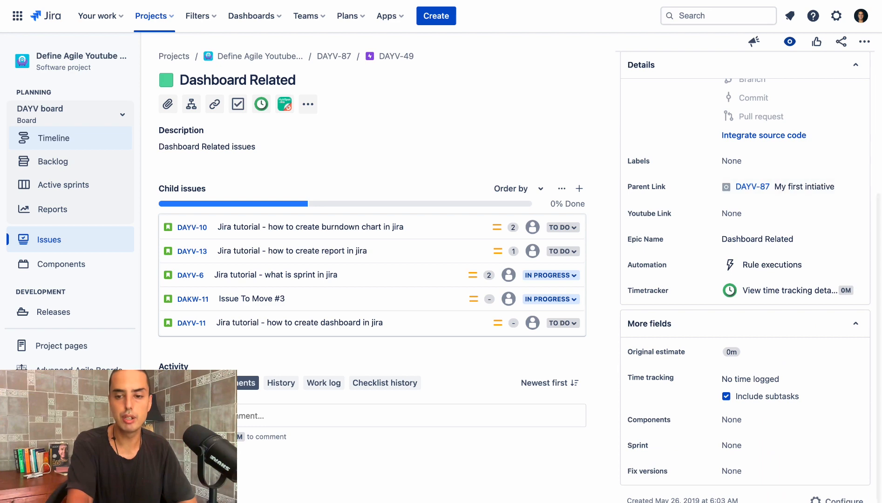
left_click(839, 500)
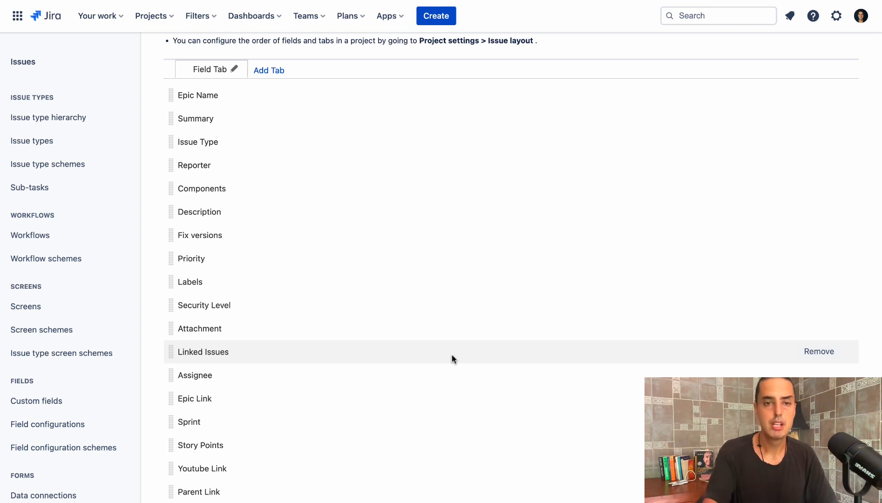
- Return to the Define Agile Youtube Videos board, find the Dashboard Related epic and open its parent initiative DAYV-87
left_click(154, 16)
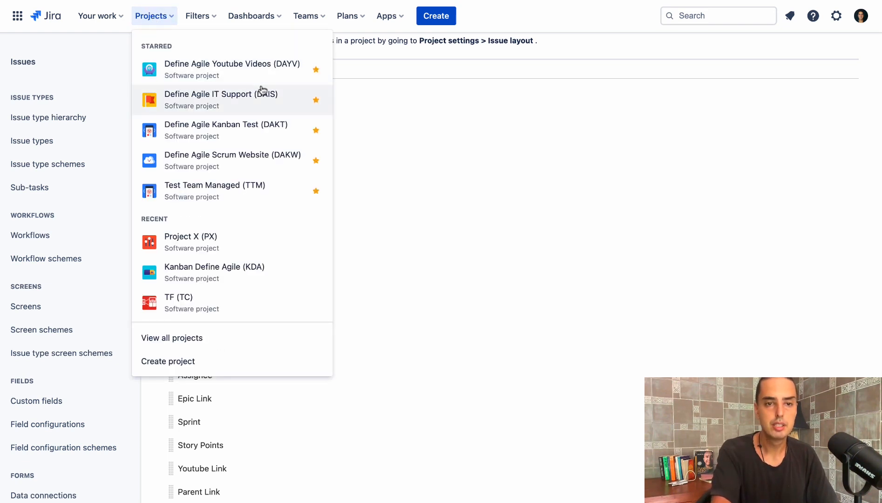
left_click(233, 66)
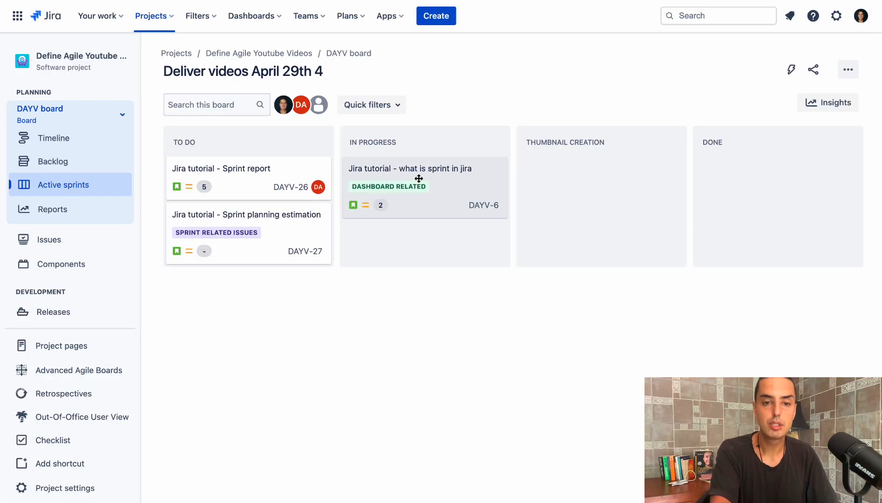
left_click(394, 181)
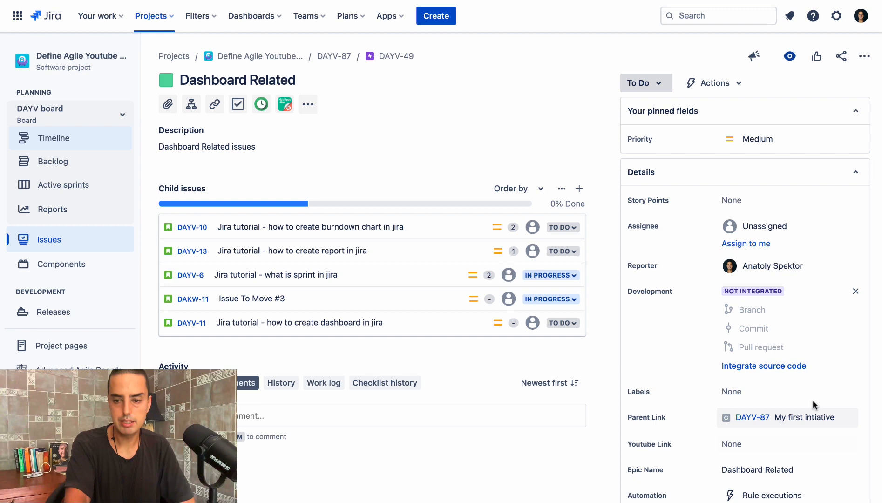
left_click(751, 417)
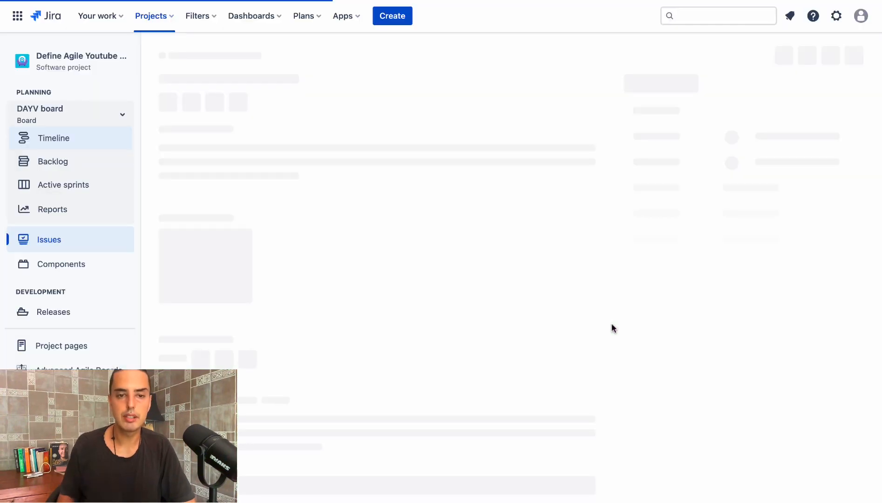